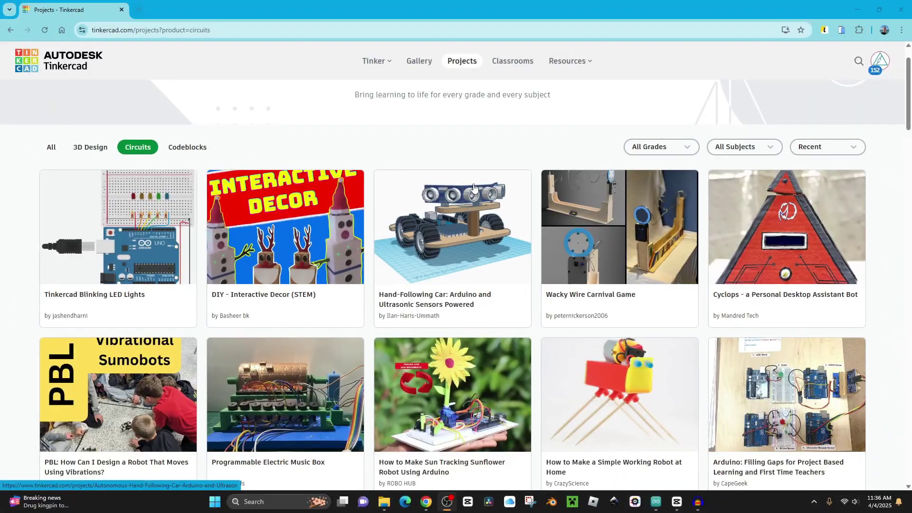
Scroll down through the public Circuits projects gallery.
scroll(483, 186, down, 5)
scroll(483, 186, down, 8)
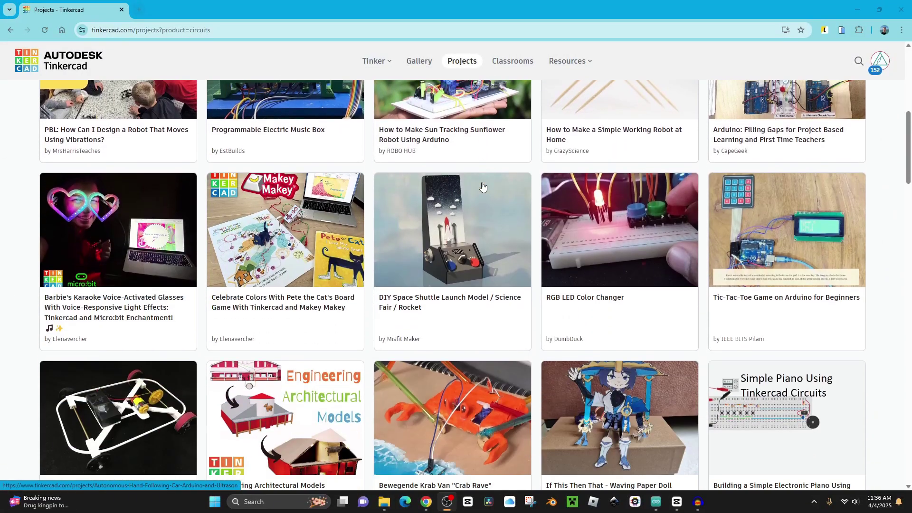
scroll(483, 186, down, 6)
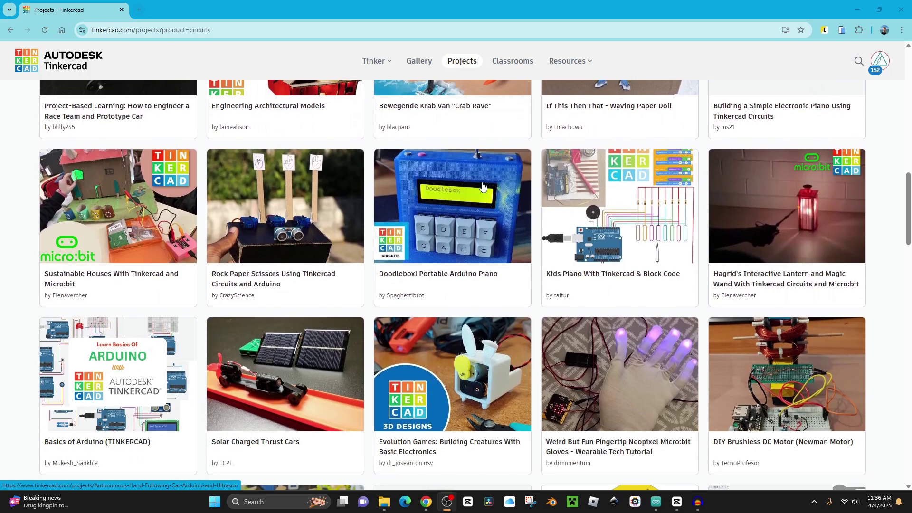
scroll(482, 185, down, 3)
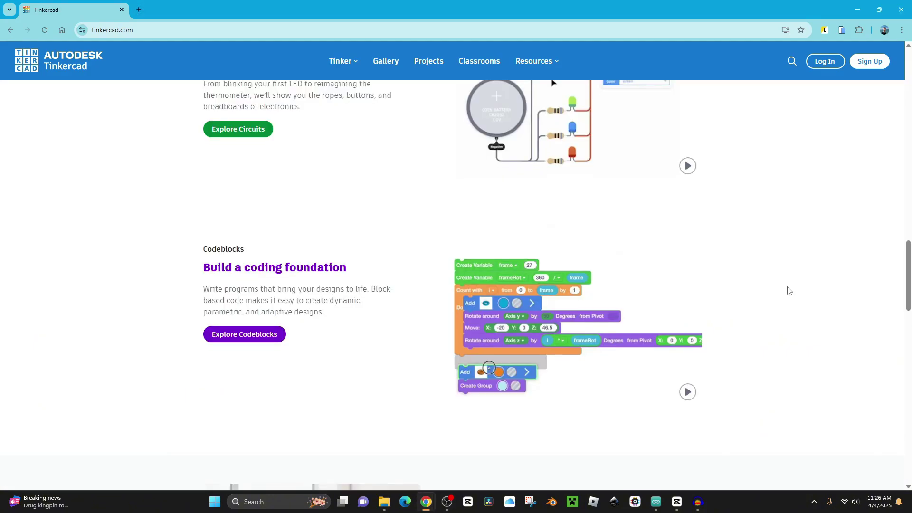
Keep the site language set to English (Default).
scroll(787, 290, down, 20)
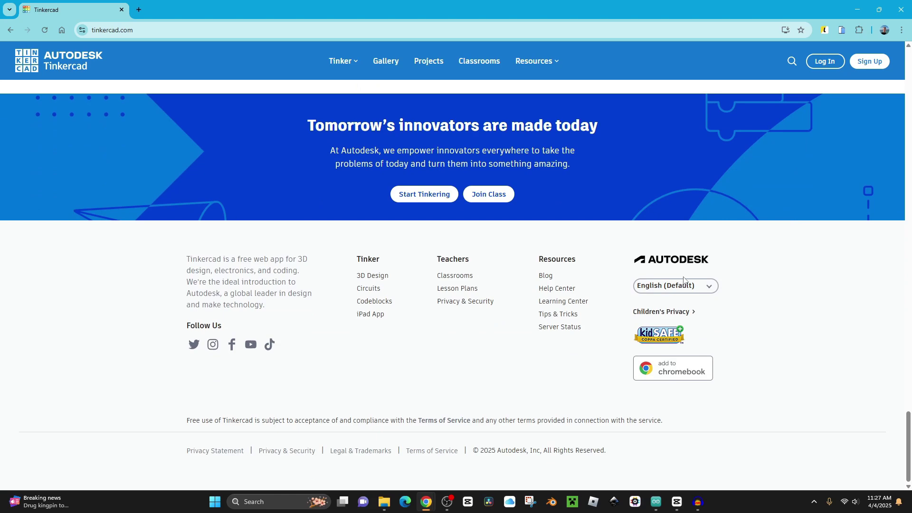
click(707, 286)
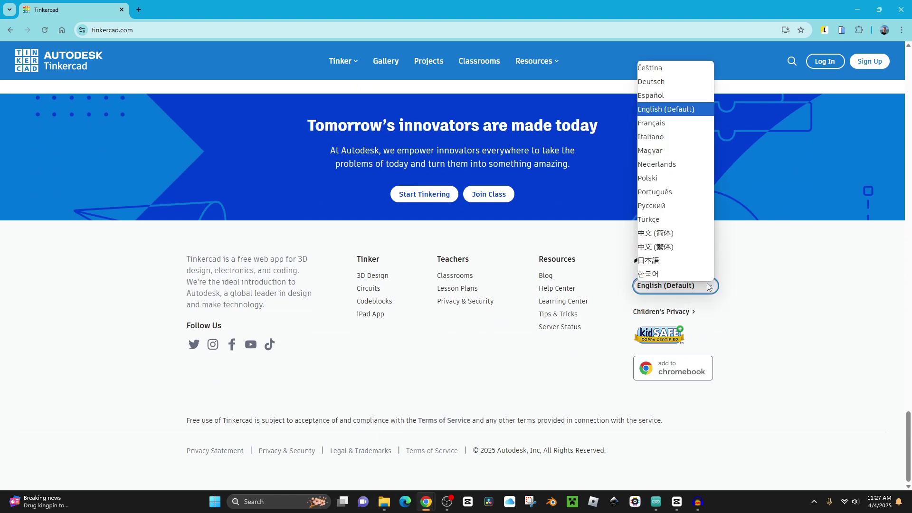
click(674, 109)
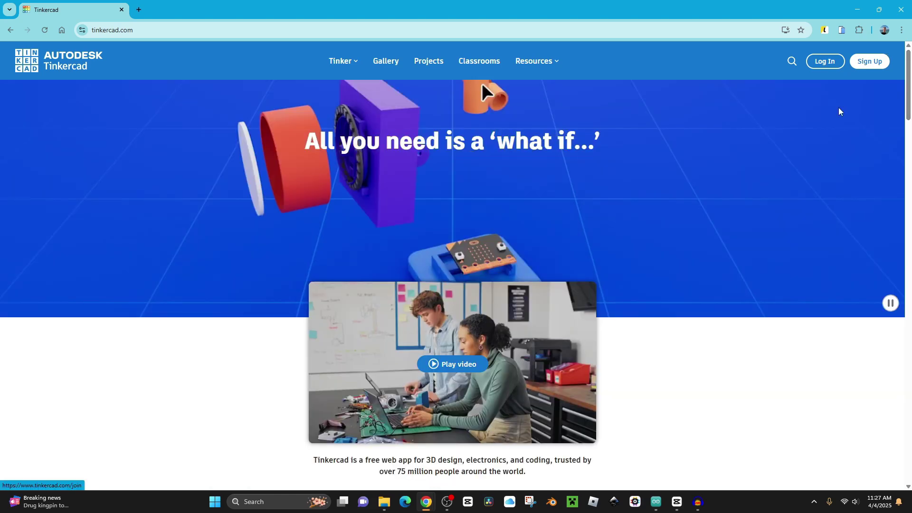
Sign up with a personal account and create a new Circuits design.
click(869, 62)
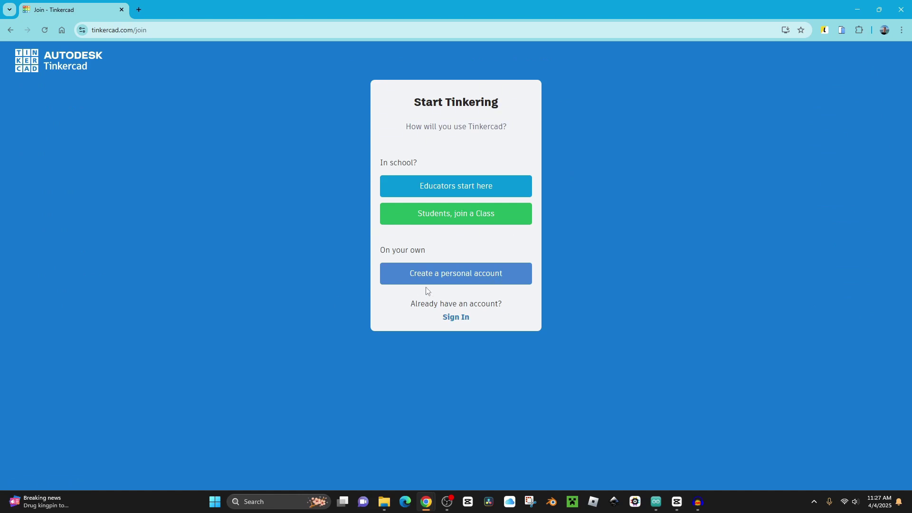
click(490, 278)
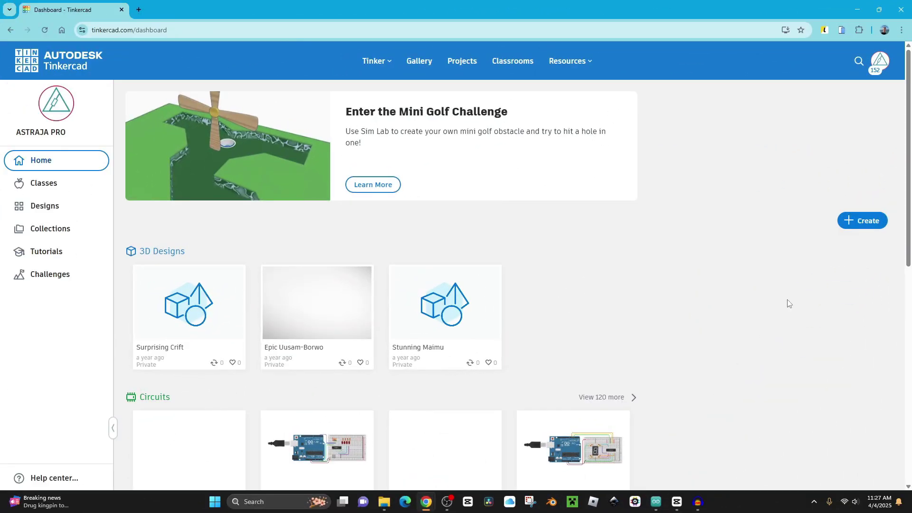
click(853, 224)
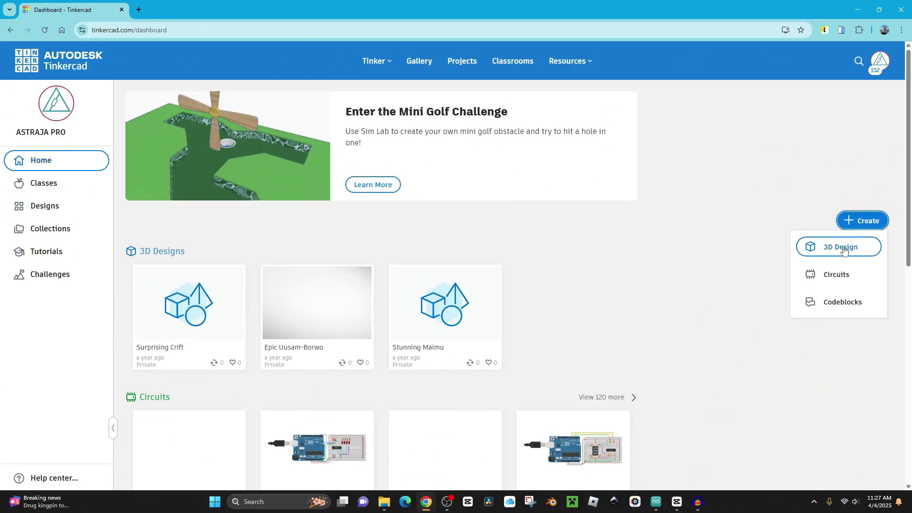
click(837, 274)
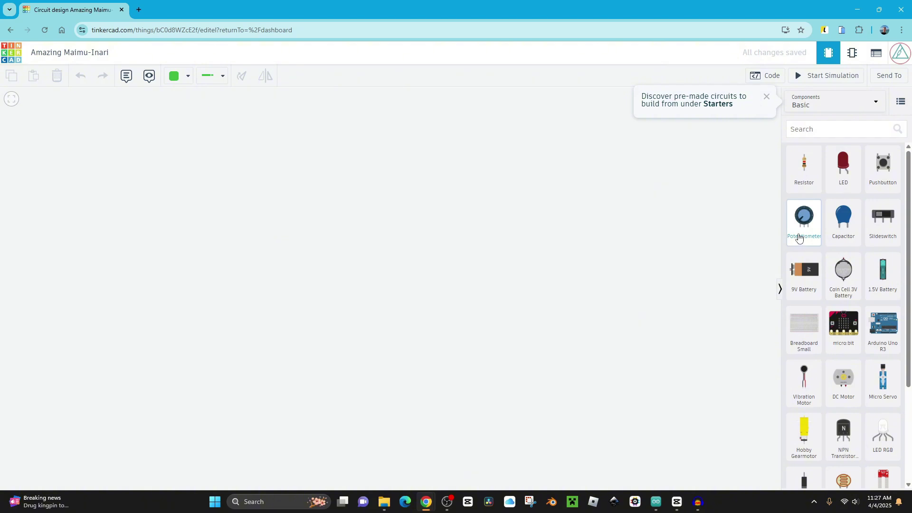
Place an Arduino Uno R3 on the canvas and switch its code editor to Text.
click(763, 99)
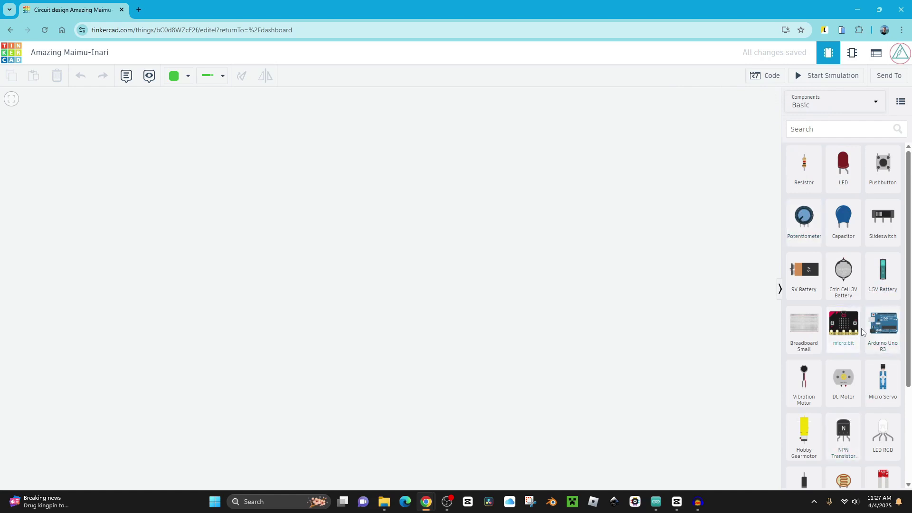
drag(883, 323, 295, 290)
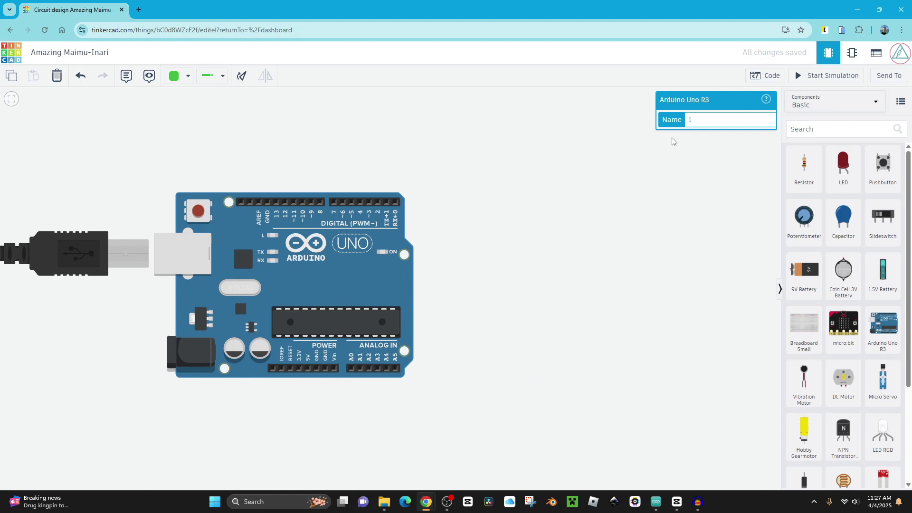
click(764, 76)
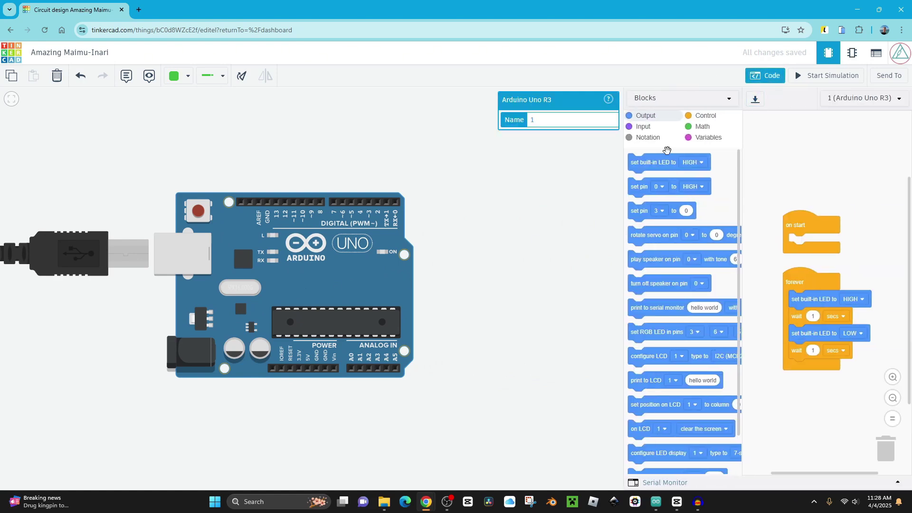
click(642, 97)
click(664, 137)
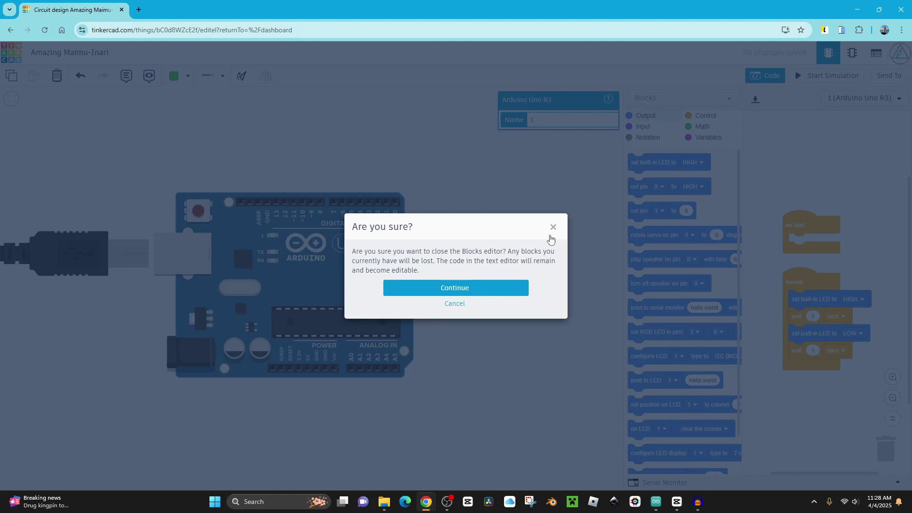
click(482, 287)
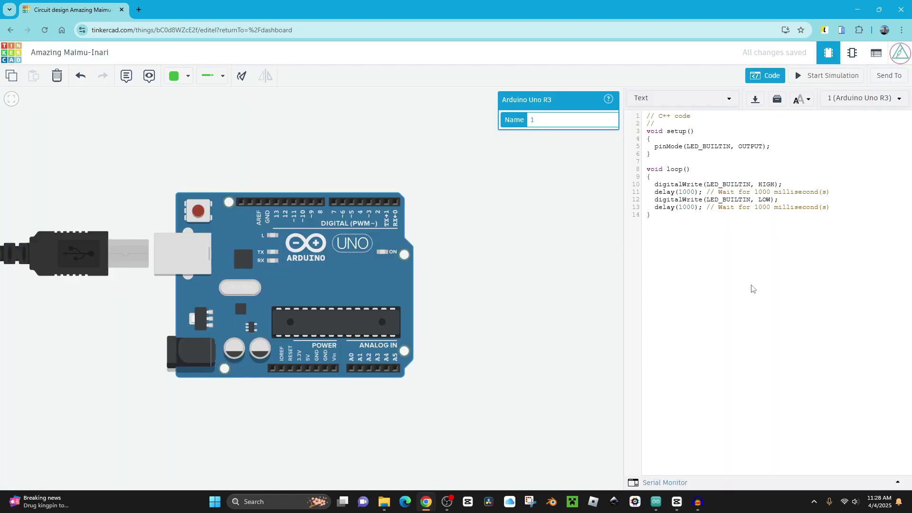
Simulate the default blink code, then stop the simulation and close the code panel.
click(828, 76)
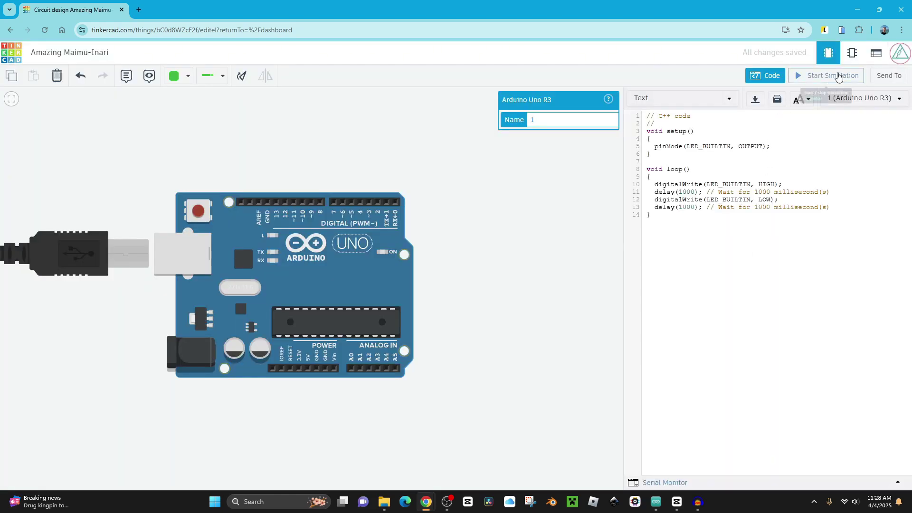
scroll(231, 235, up, 5)
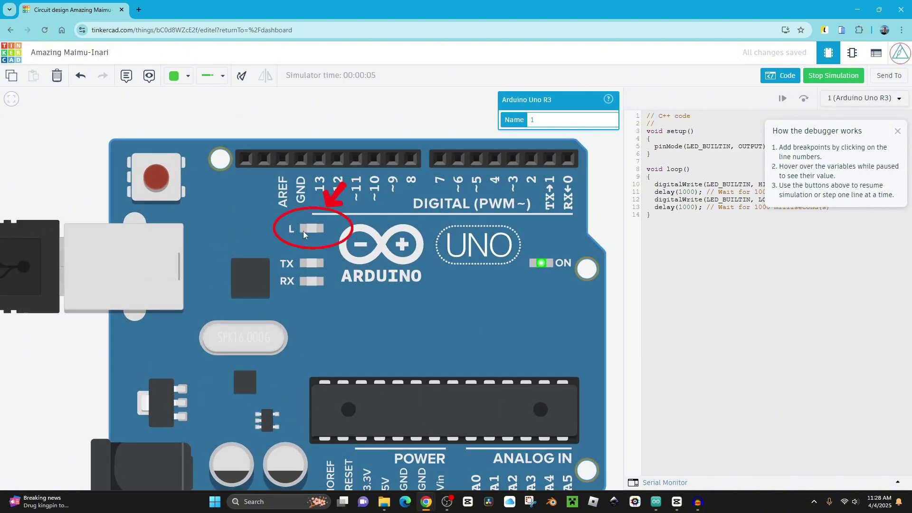
scroll(303, 231, down, 5)
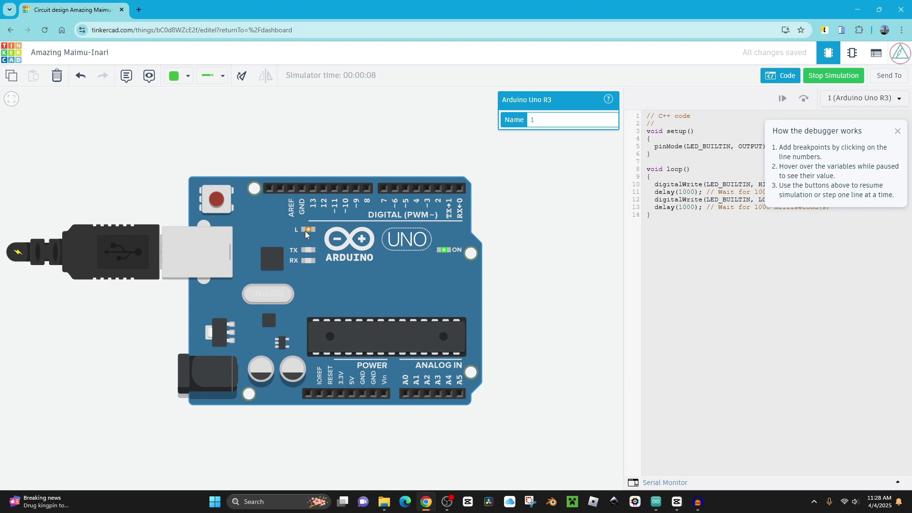
click(830, 84)
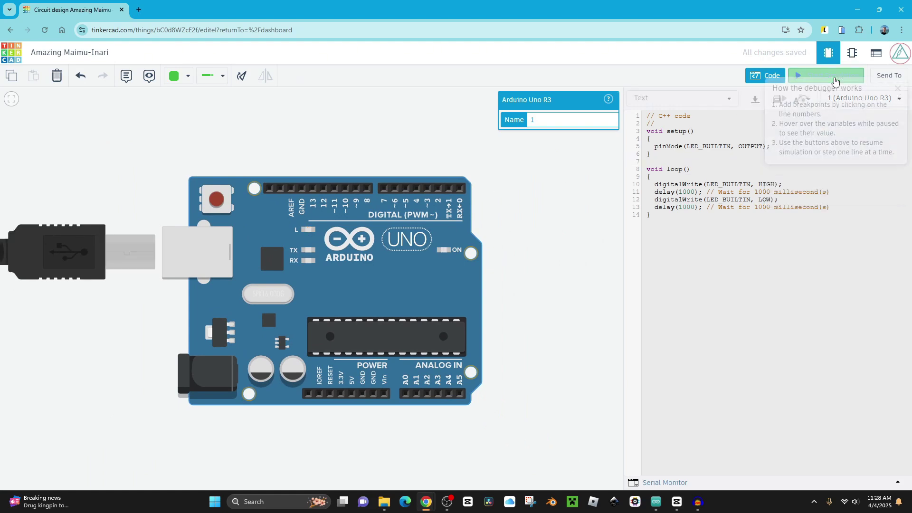
click(767, 77)
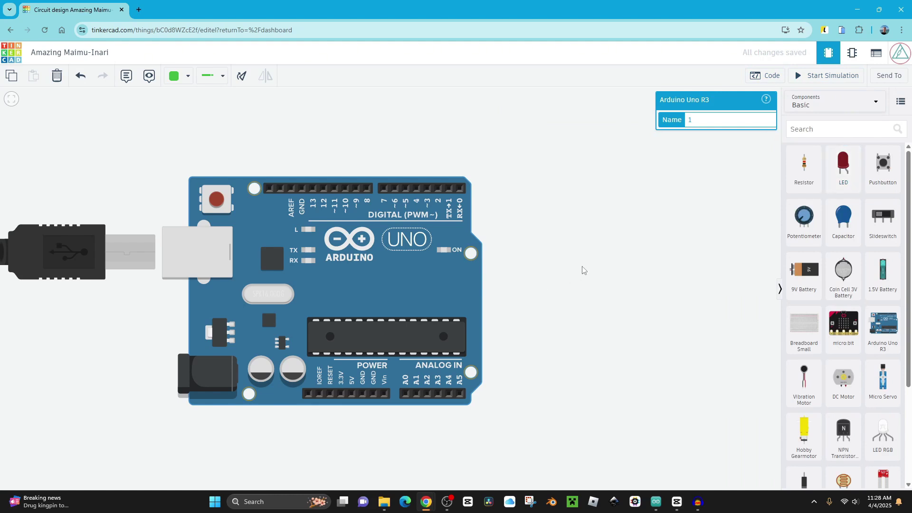
Add a small breadboard right of the Arduino and seat an LED on it.
drag(584, 270, 487, 266)
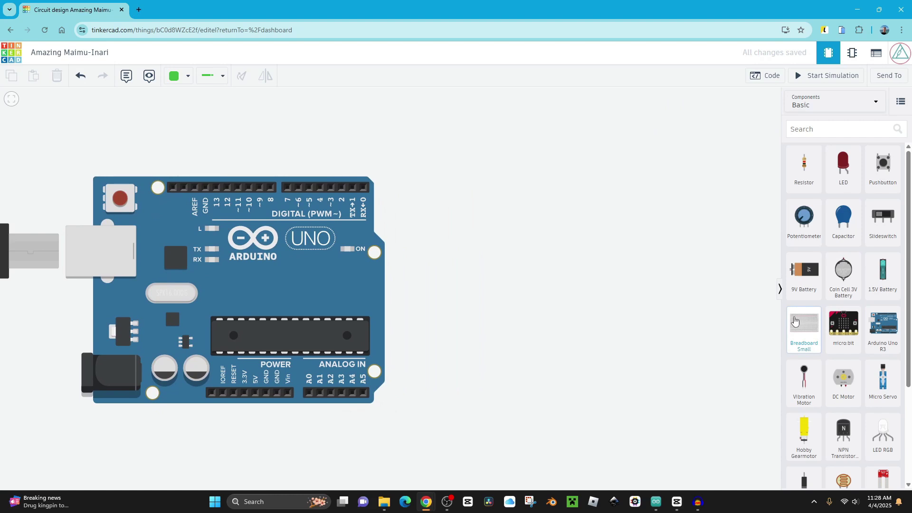
drag(795, 322, 719, 190)
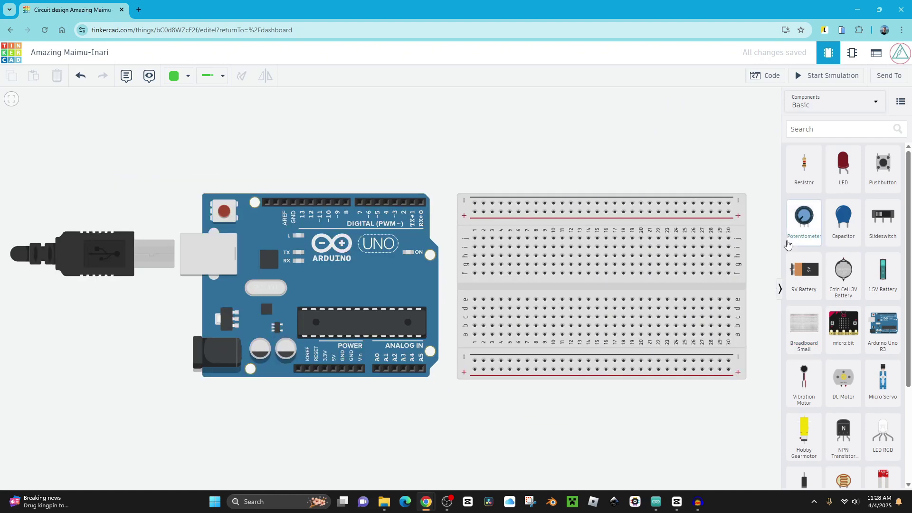
drag(843, 164, 517, 243)
click(511, 258)
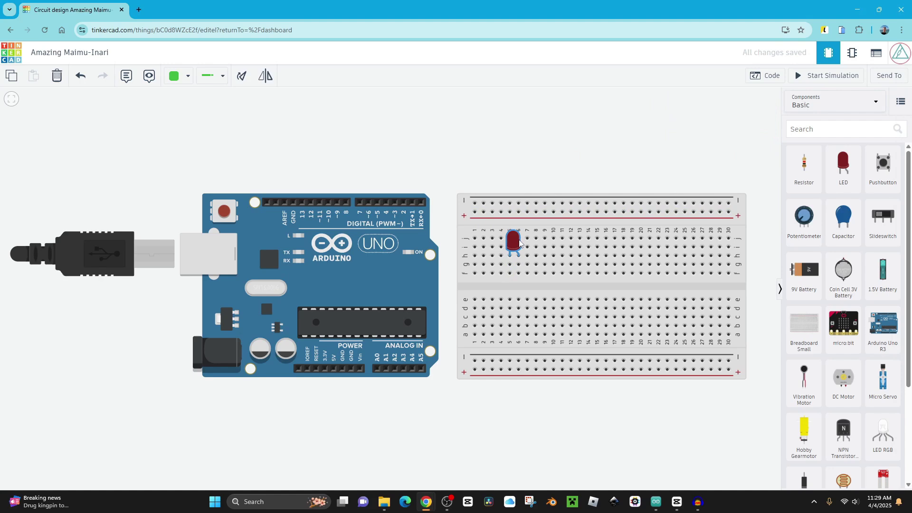
Rotate the LED through a full turn back upright and flip it back to its original orientation.
click(241, 79)
click(243, 81)
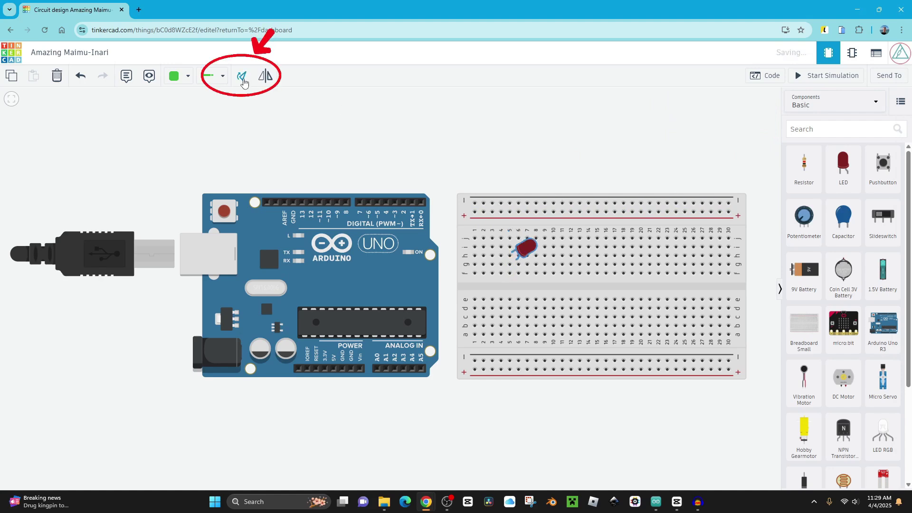
click(242, 80)
click(242, 80)
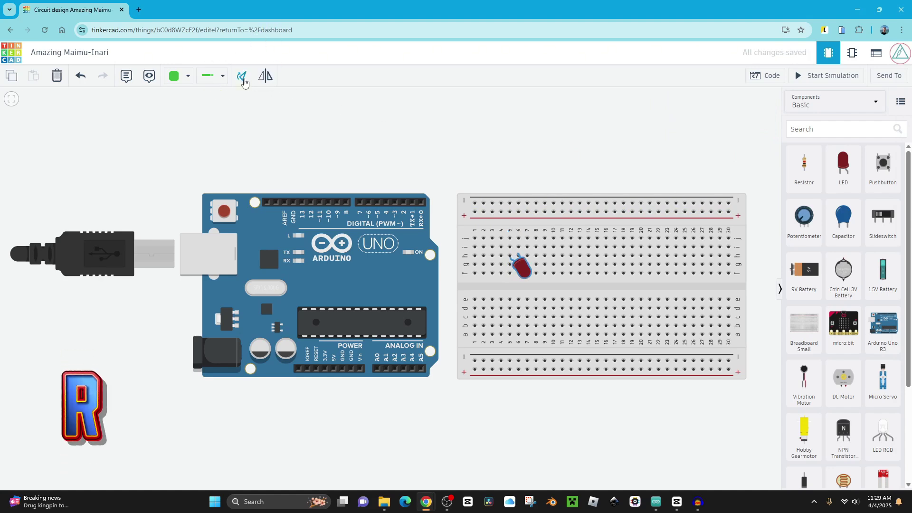
click(245, 81)
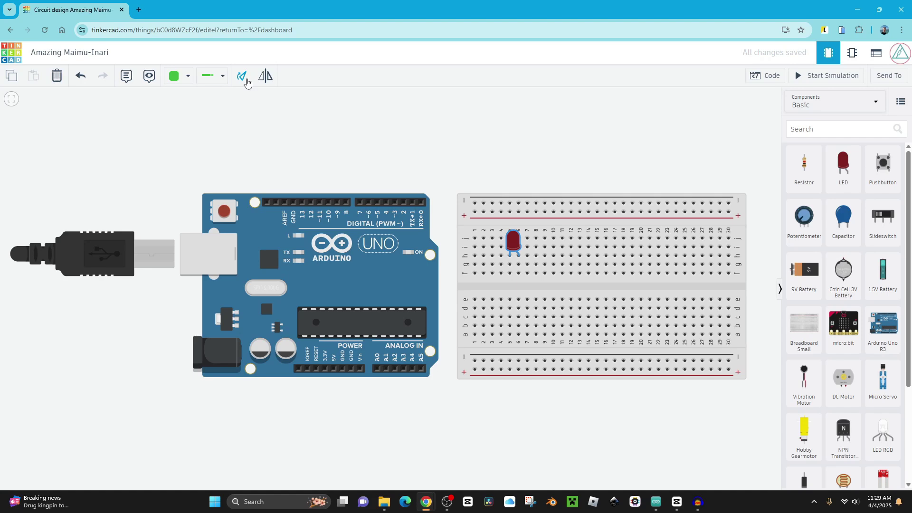
click(267, 80)
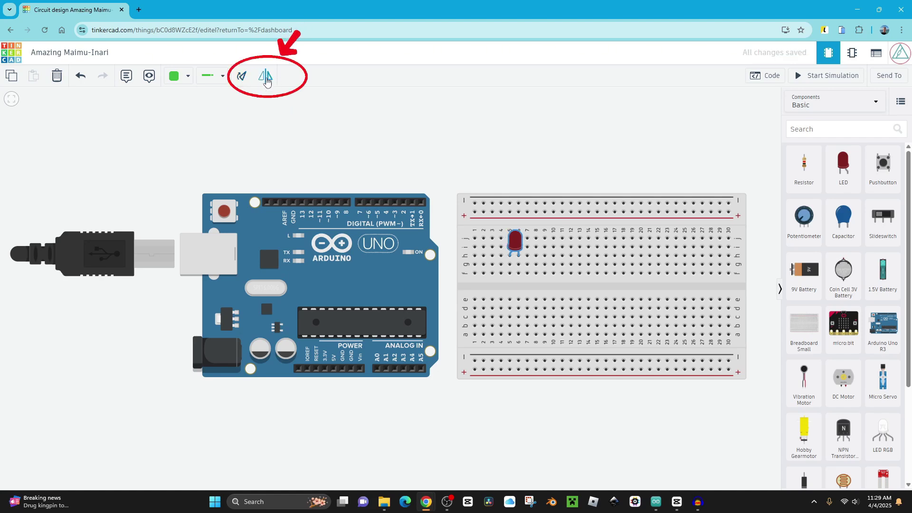
click(267, 79)
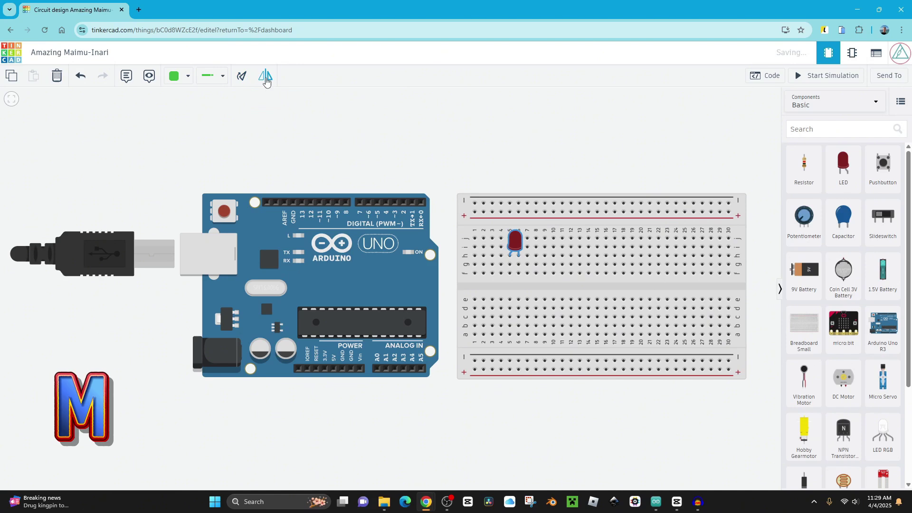
Seat a resistor in column 6 across the centre gap and start a wire at pin 13.
drag(802, 167, 638, 180)
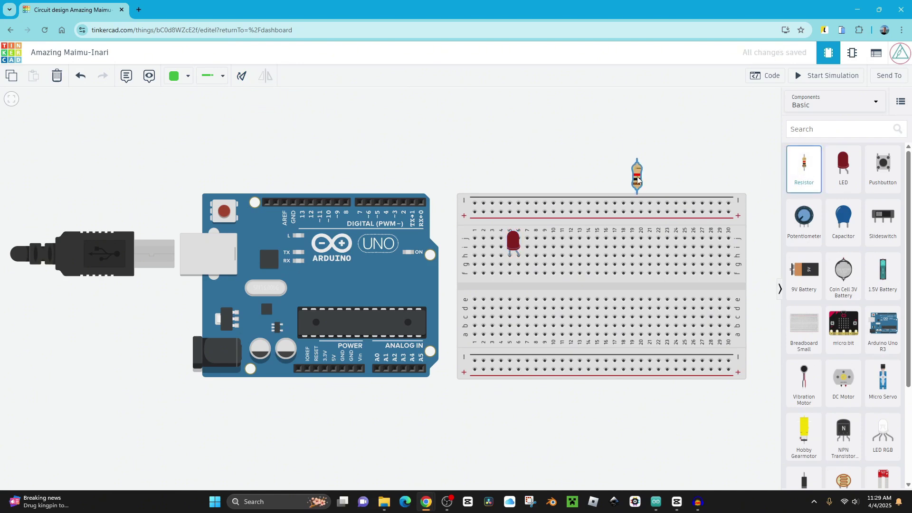
drag(638, 179, 519, 294)
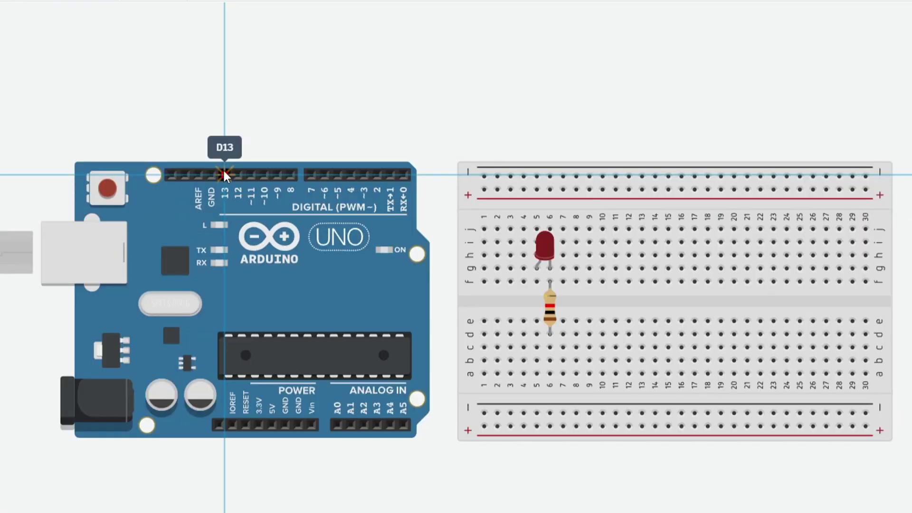
click(302, 202)
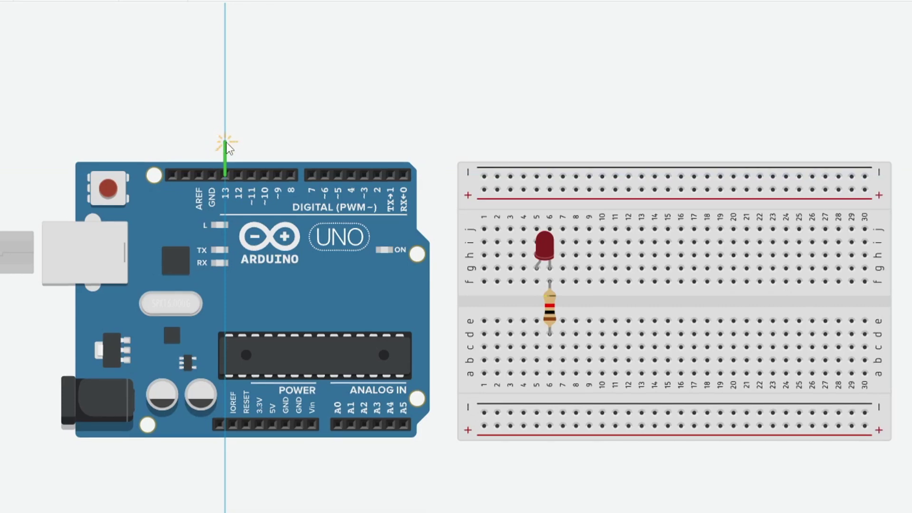
Run the wire from pin 13 with two bends above the boards, ending in hole j5.
click(225, 142)
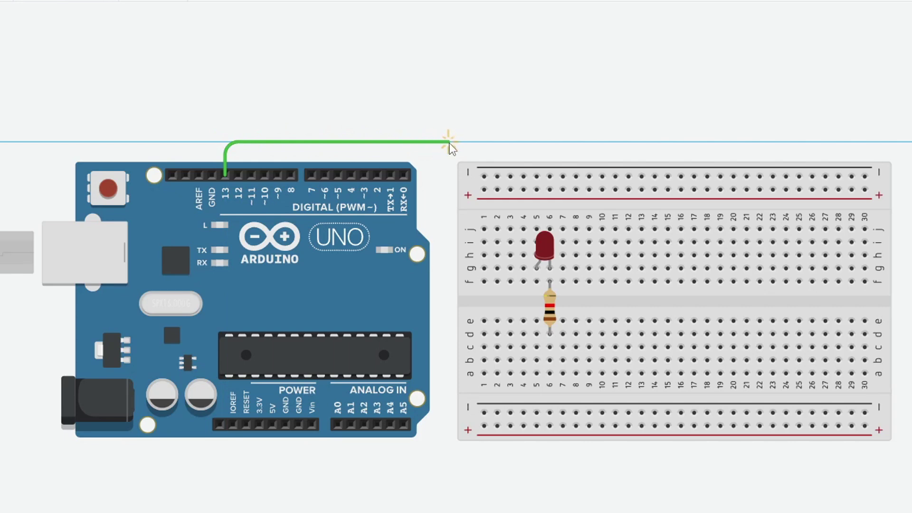
click(539, 142)
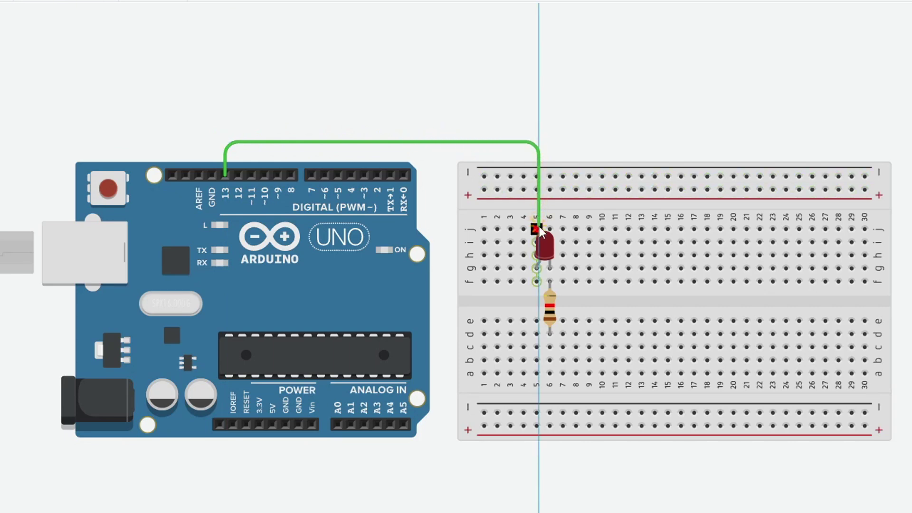
click(537, 228)
click(447, 152)
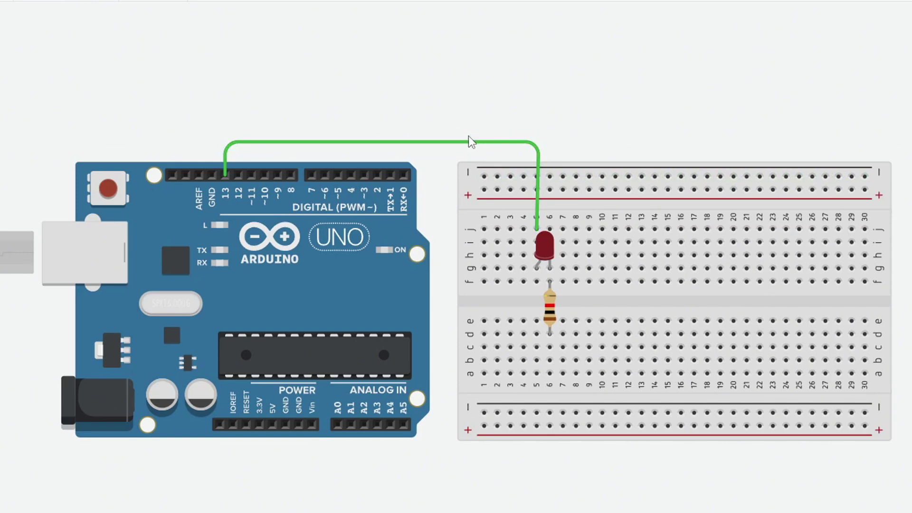
Remove and redraw the wire's bend above the LED.
click(479, 142)
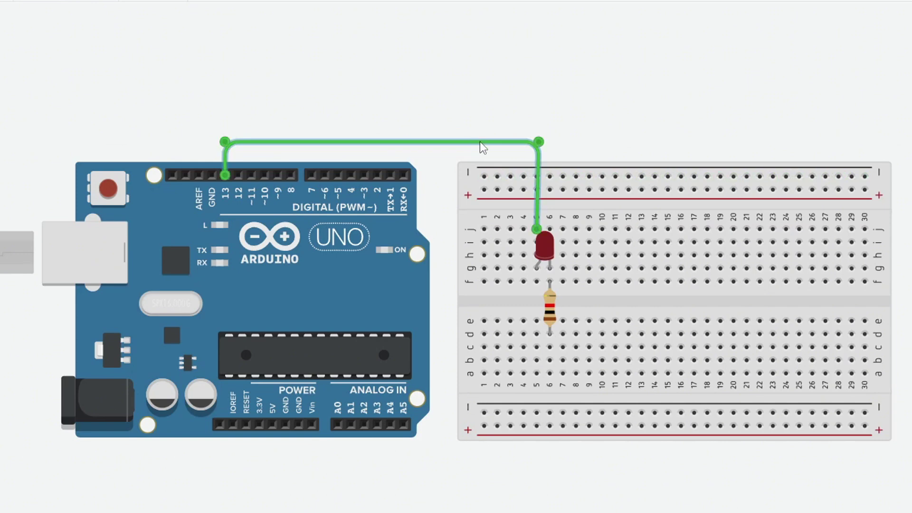
double_click(543, 141)
click(435, 203)
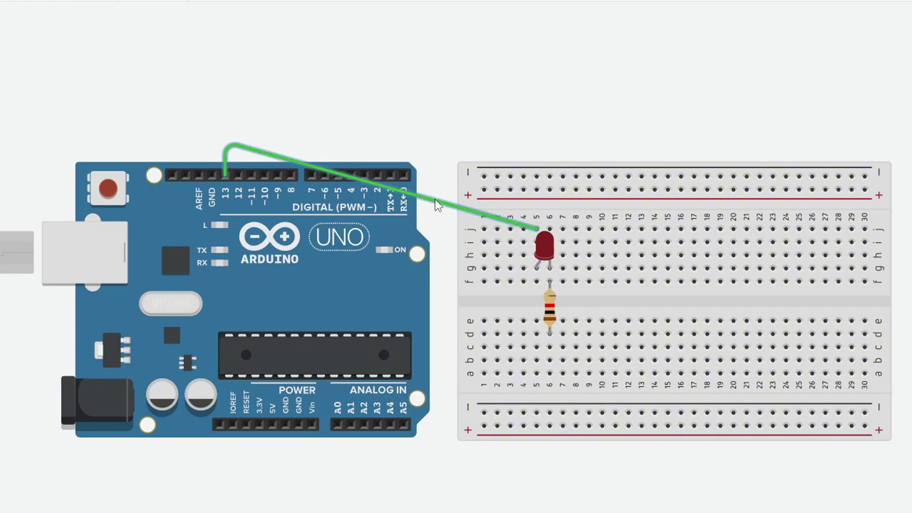
click(433, 202)
drag(433, 202, 540, 139)
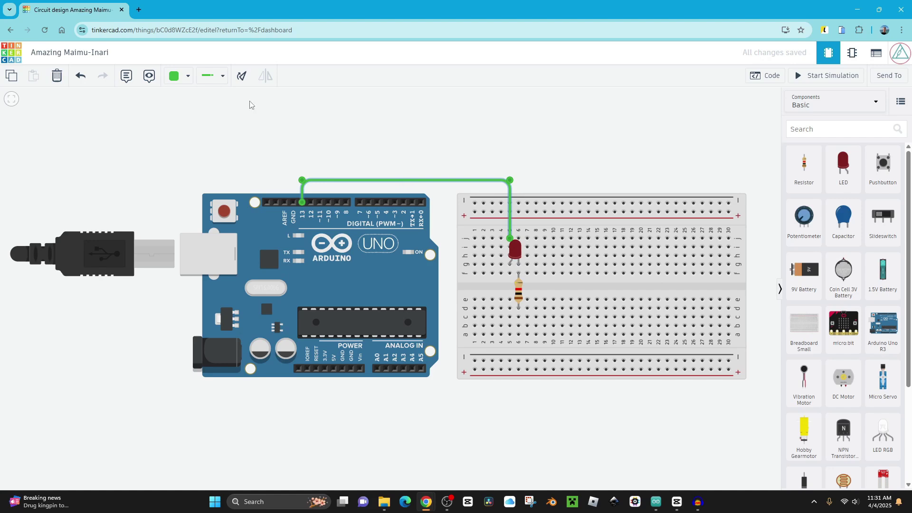
Recolour the pin 13 wire from yellow through the colour list to turquoise.
click(180, 76)
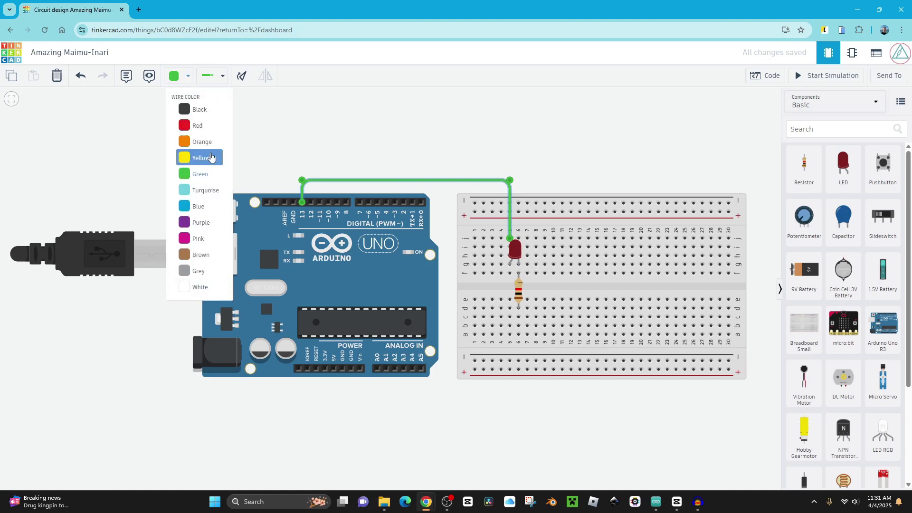
click(211, 157)
key(1)
key(2)
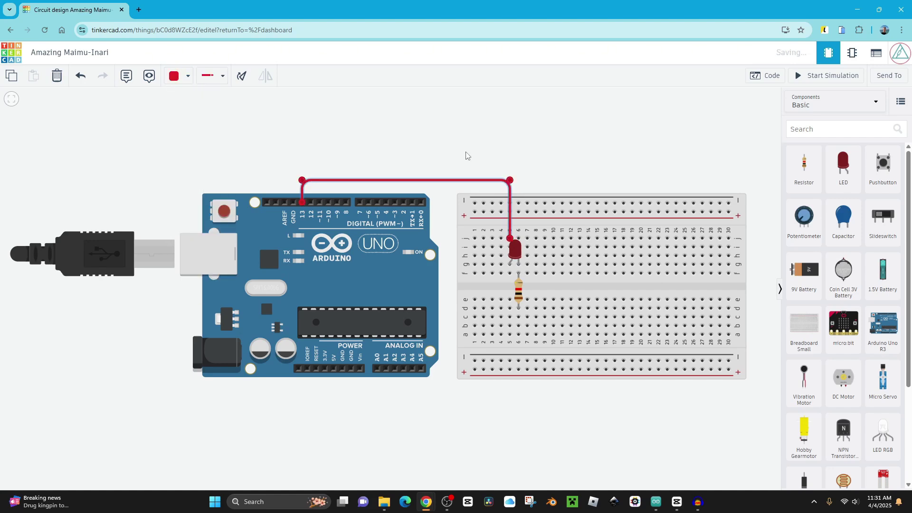
key(3)
key(4)
key(5)
key(6)
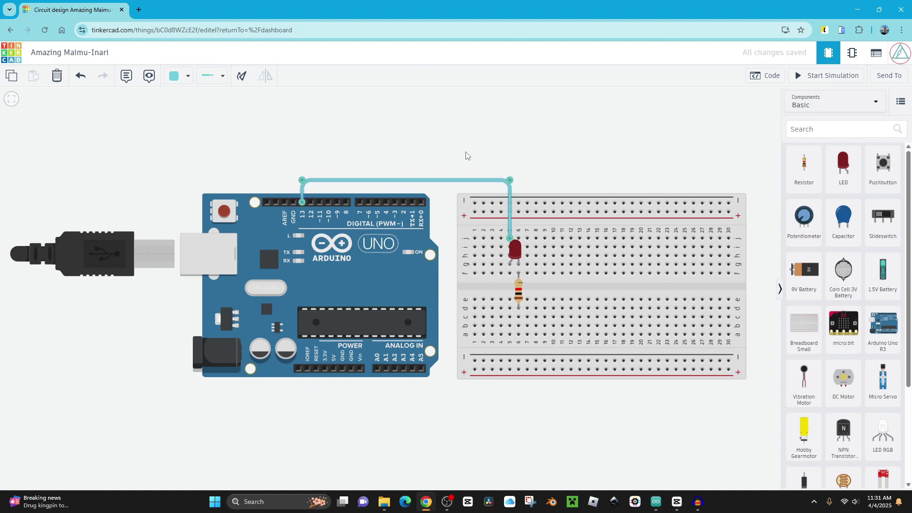
Wire the resistor's column below the boards to an Arduino GND pin and start simulating.
click(518, 334)
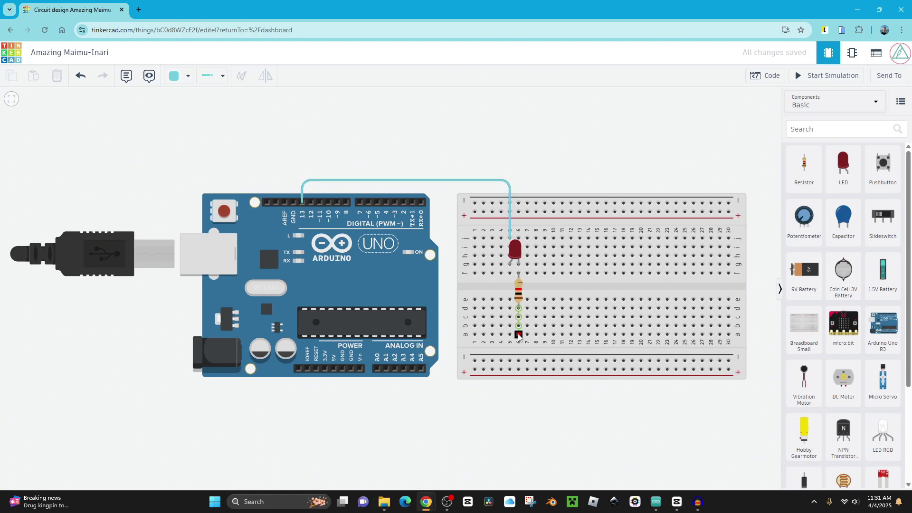
click(518, 394)
click(342, 393)
click(342, 369)
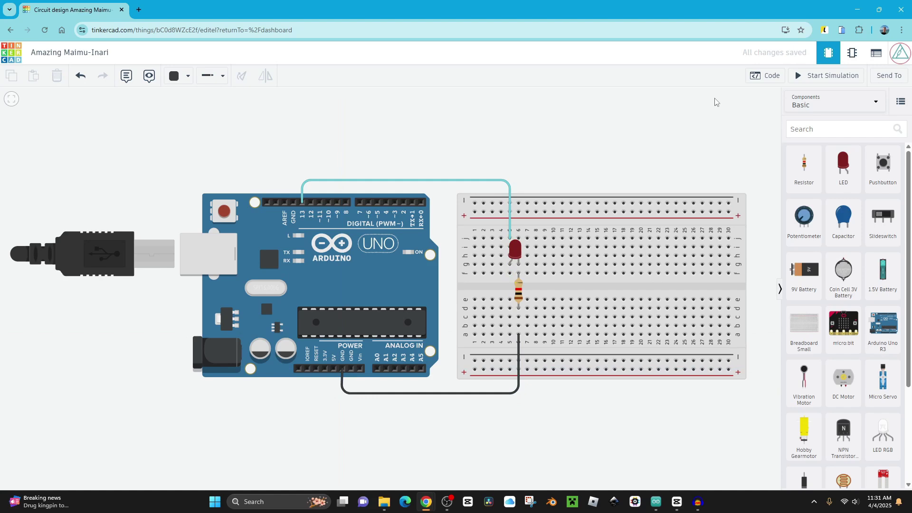
click(820, 76)
scroll(492, 264, up, 3)
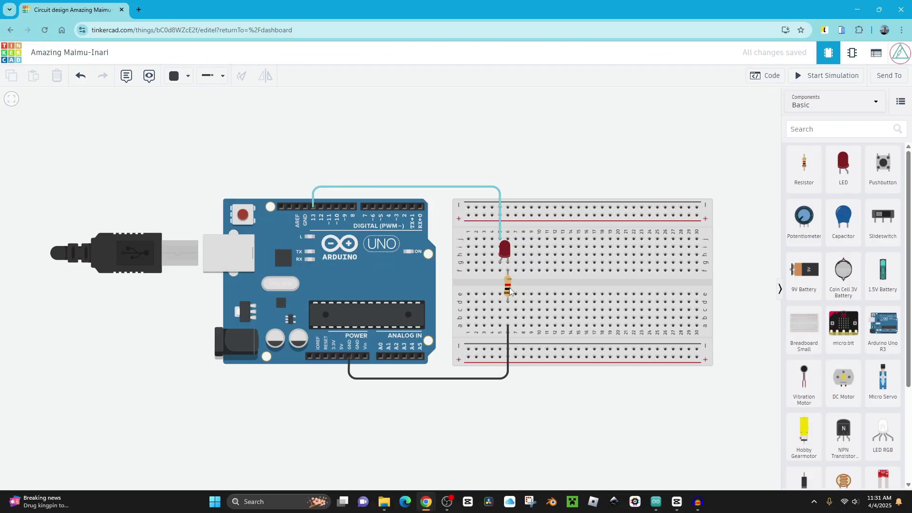
Select the resistor to show its 1 kΩ resistance in the properties panel.
click(508, 288)
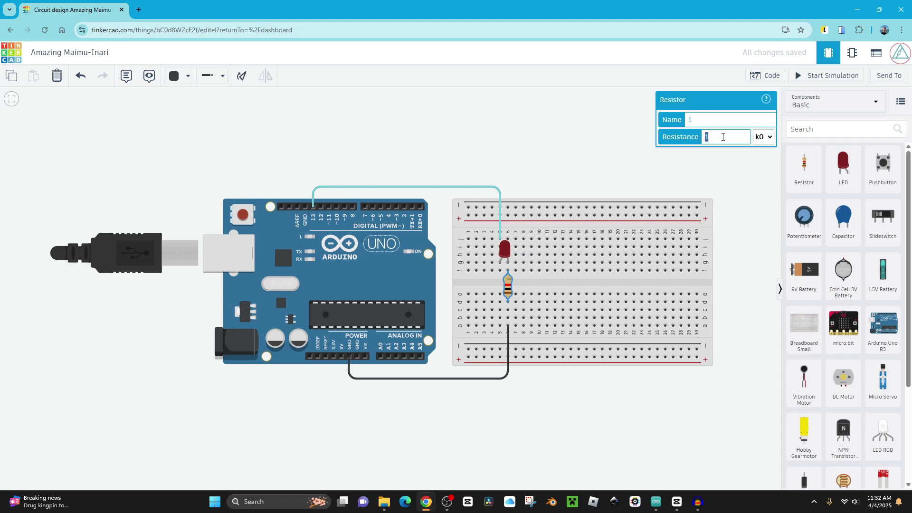
Set the LED's Color property to Yellow, then retitle the design 'Introduction'.
click(505, 251)
click(713, 137)
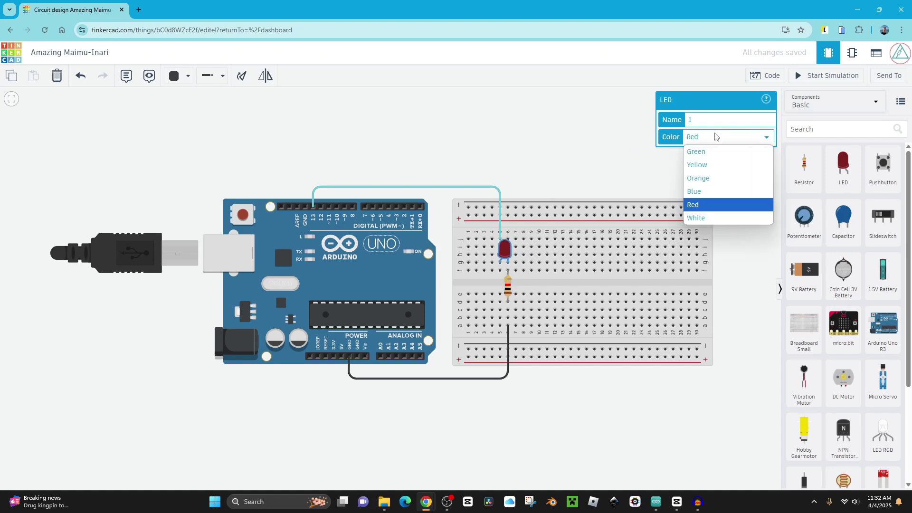
click(697, 164)
key(Escape)
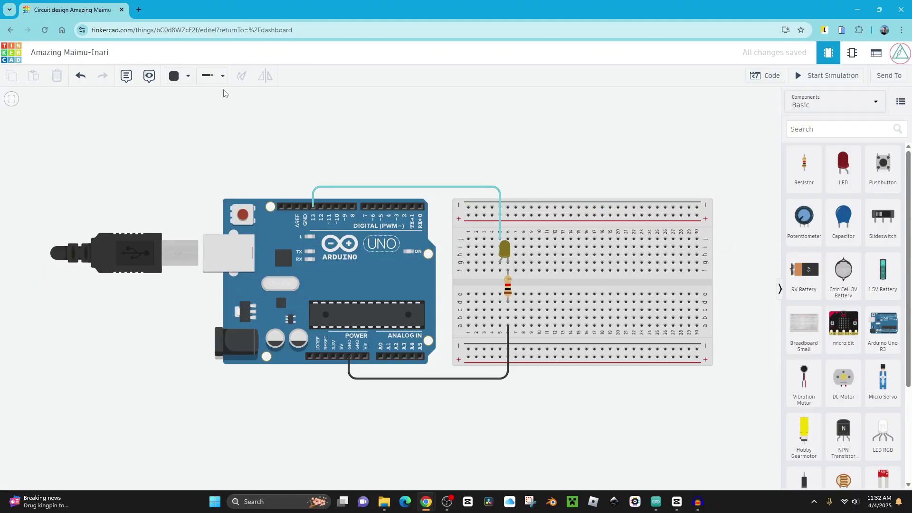
click(89, 53)
text(Introduction)
Go back to the dashboard and open the Introduction card under Circuits.
click(19, 55)
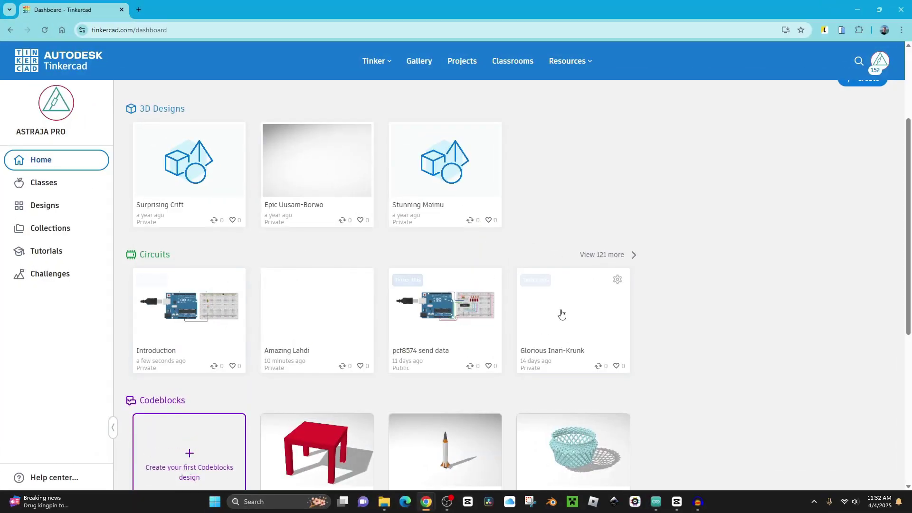
click(203, 318)
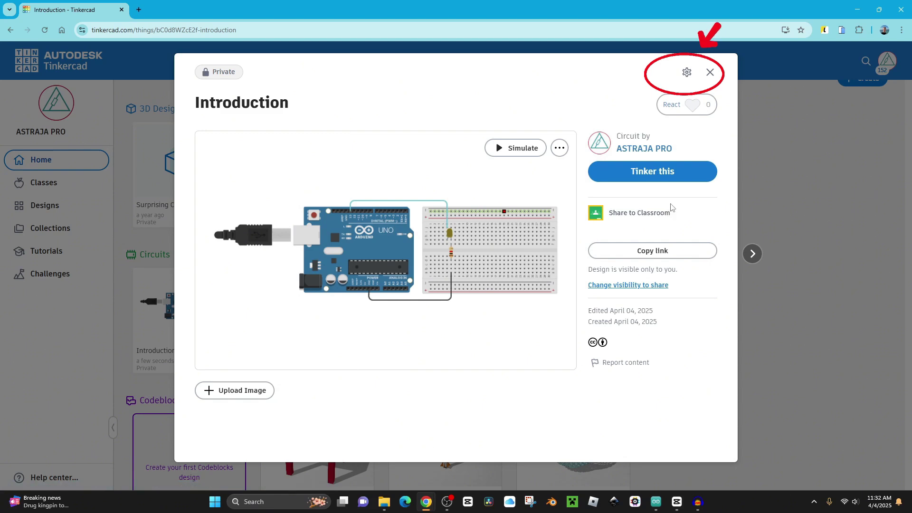
Open the design's Properties and set Privacy to Public.
click(685, 75)
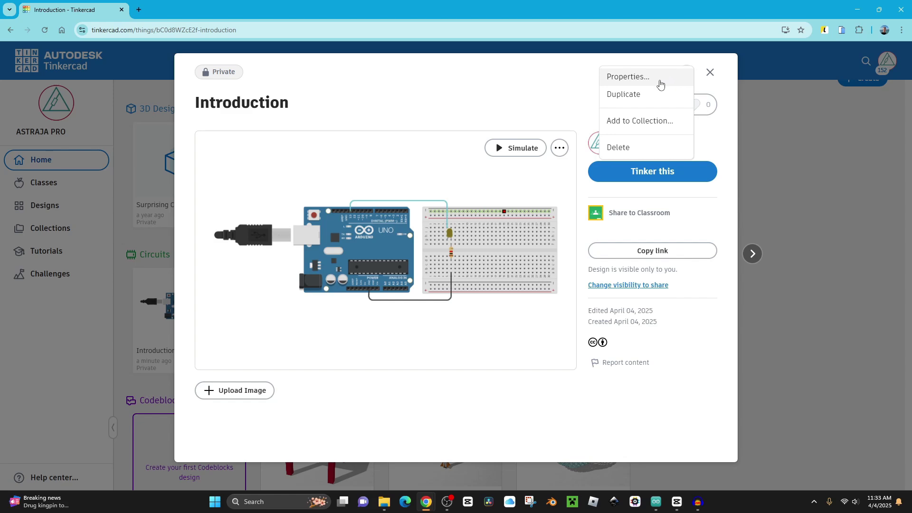
click(665, 79)
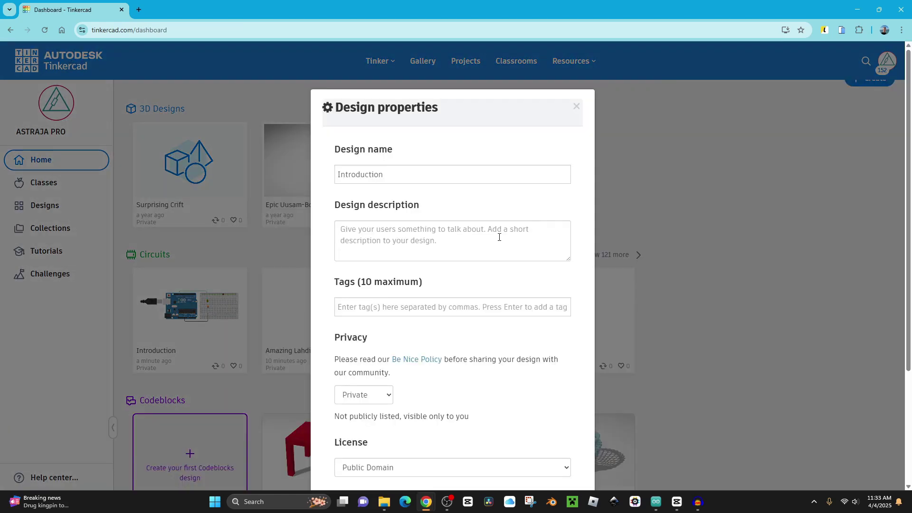
scroll(498, 236, down, 1)
click(434, 192)
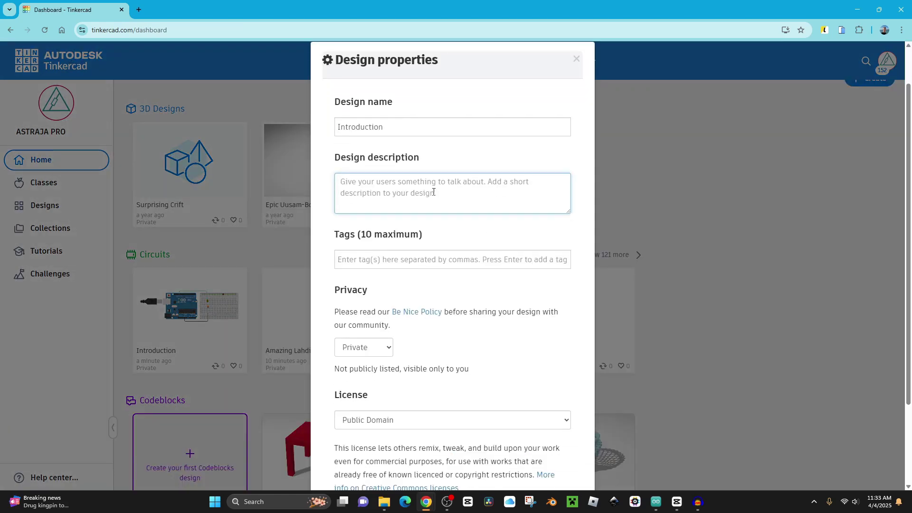
scroll(439, 198, down, 2)
click(358, 240)
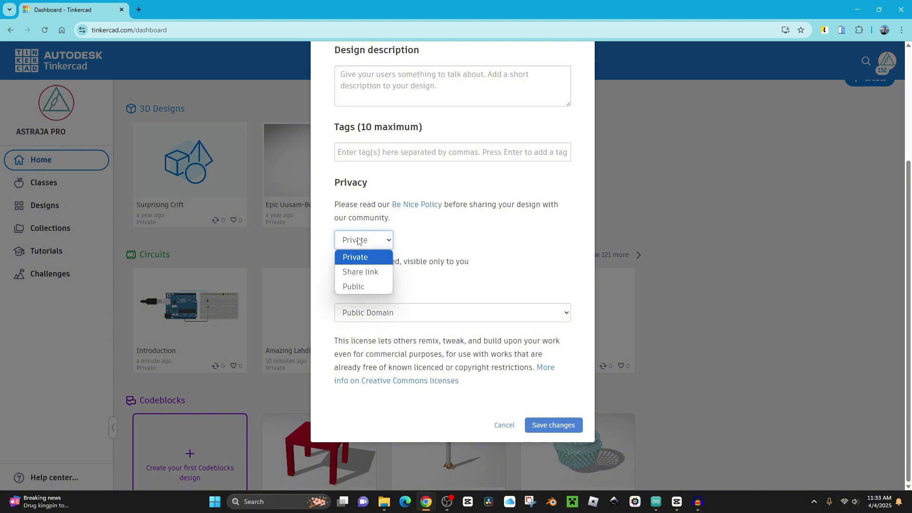
click(358, 287)
Choose the Attribution 3.0 licence, save, and copy the design's public link.
click(415, 315)
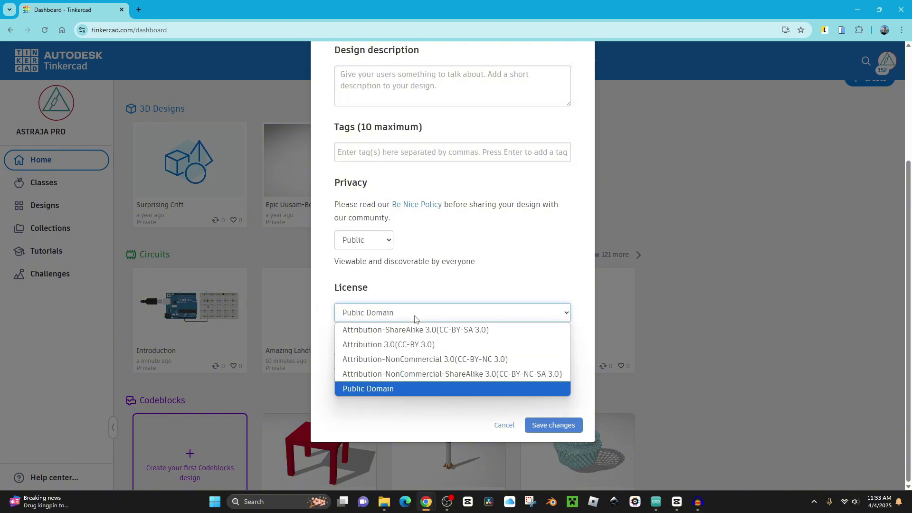
click(389, 344)
click(553, 425)
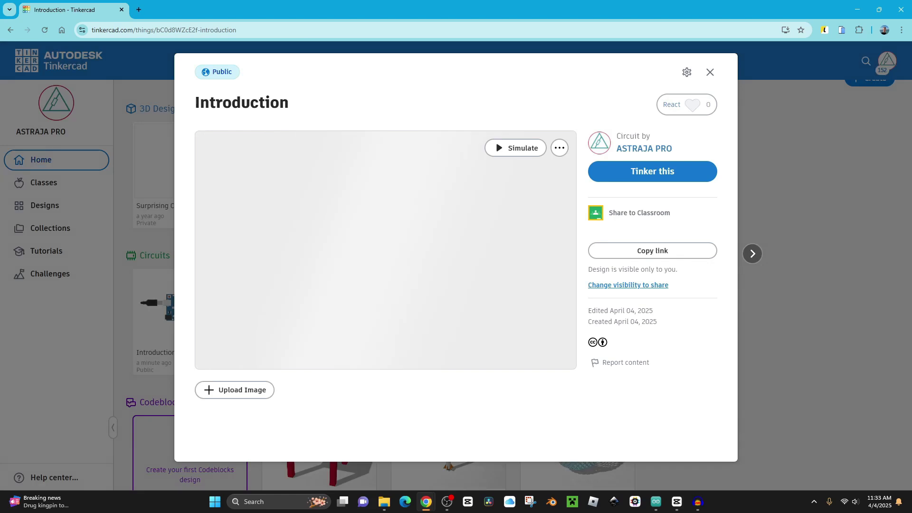
click(655, 253)
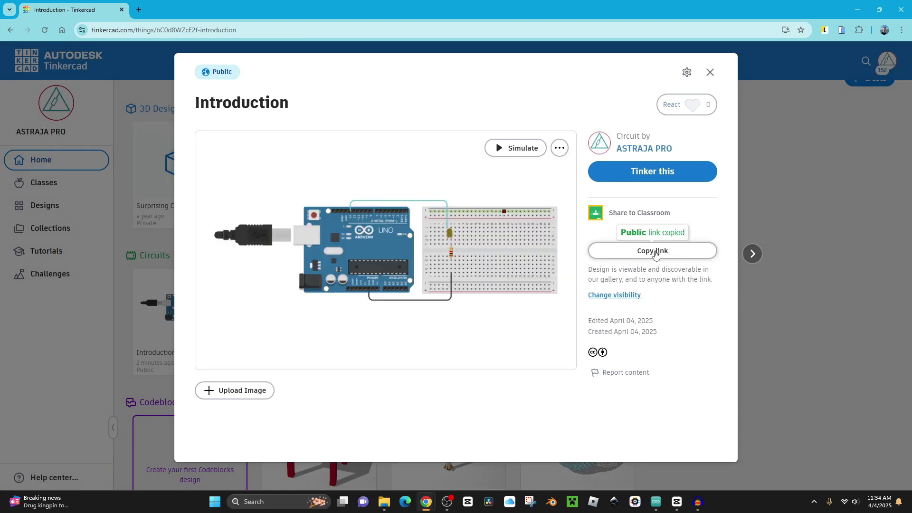
key(Escape)
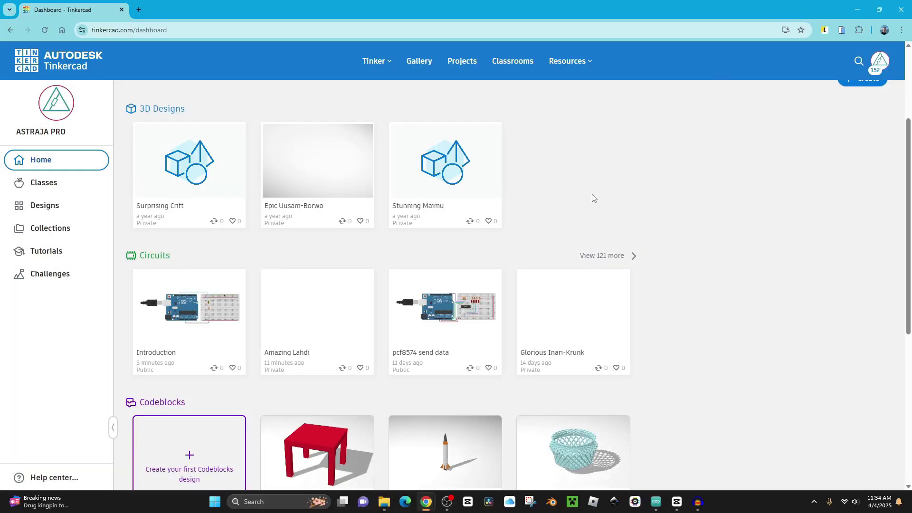
Open the Community gallery and scroll through the staff-picked Circuits designs.
click(415, 65)
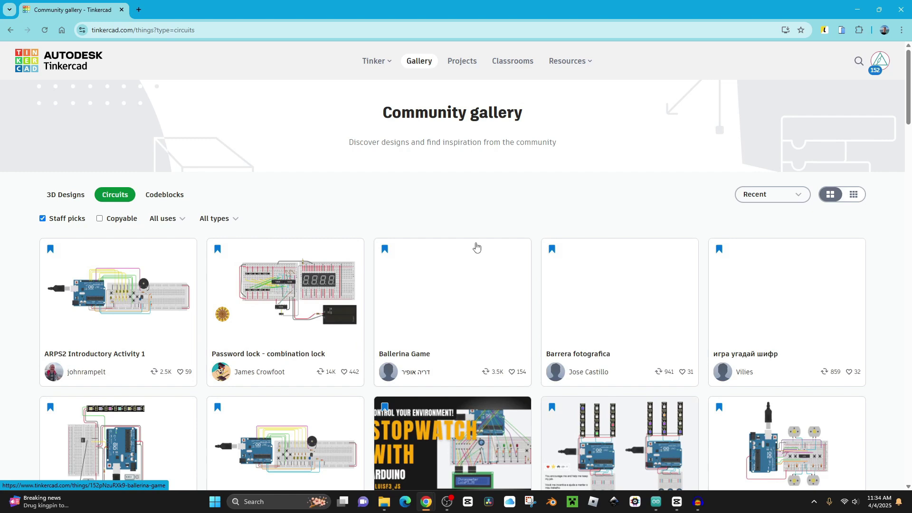
scroll(477, 246, down, 5)
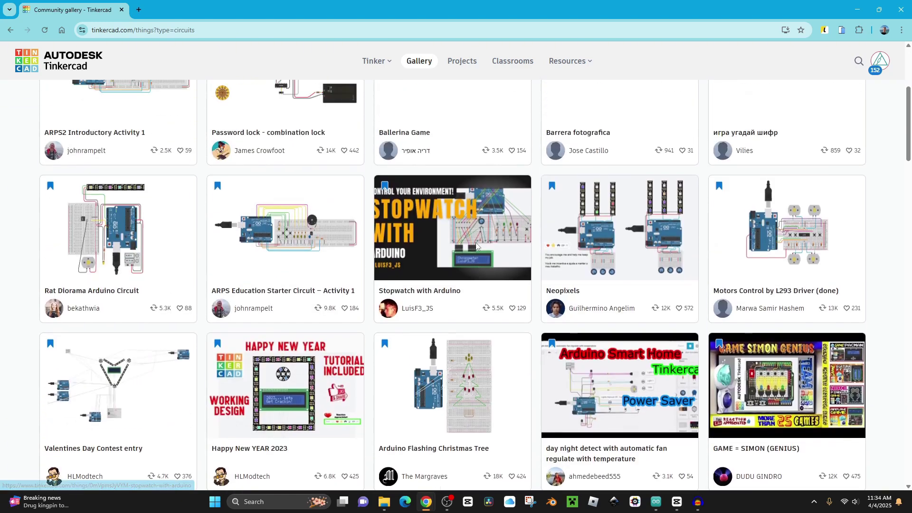
scroll(477, 247, up, 2)
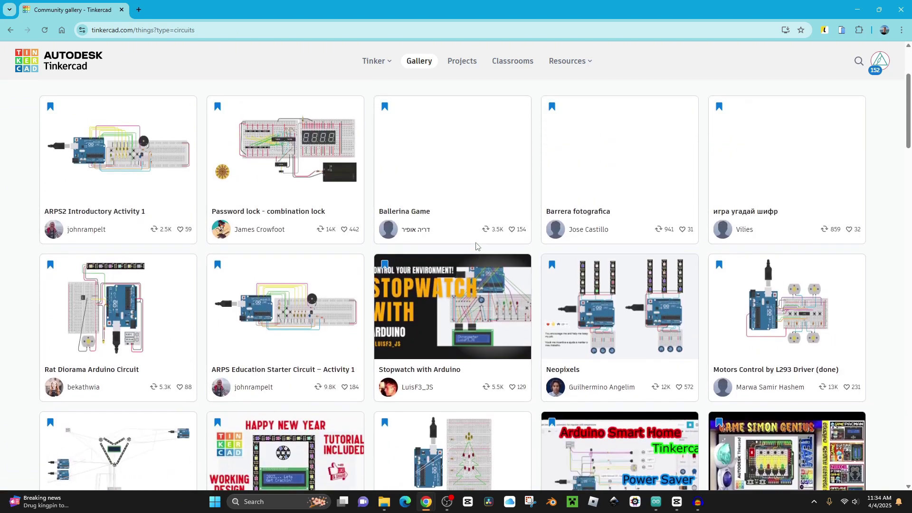